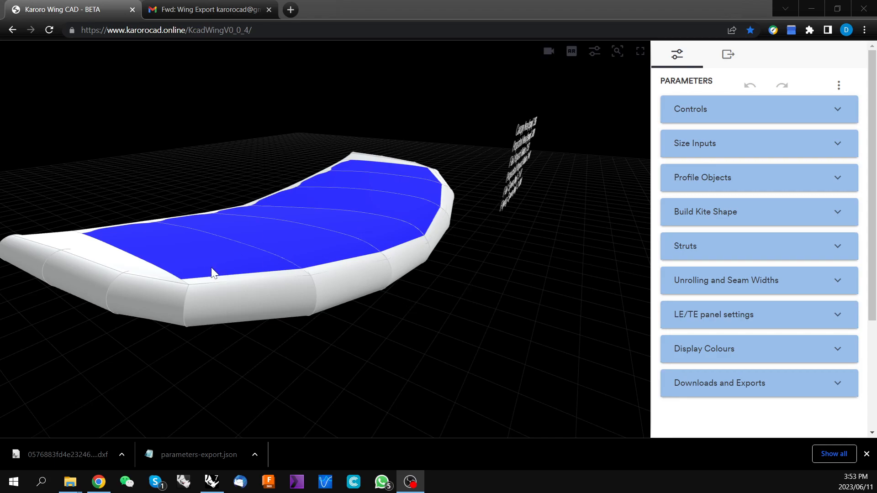
Orbit and zoom around the wing model to inspect it, then fit the model back into view
{"action": "left_click_drag", "start_coordinate": [348, 293], "coordinate": [451, 210]}
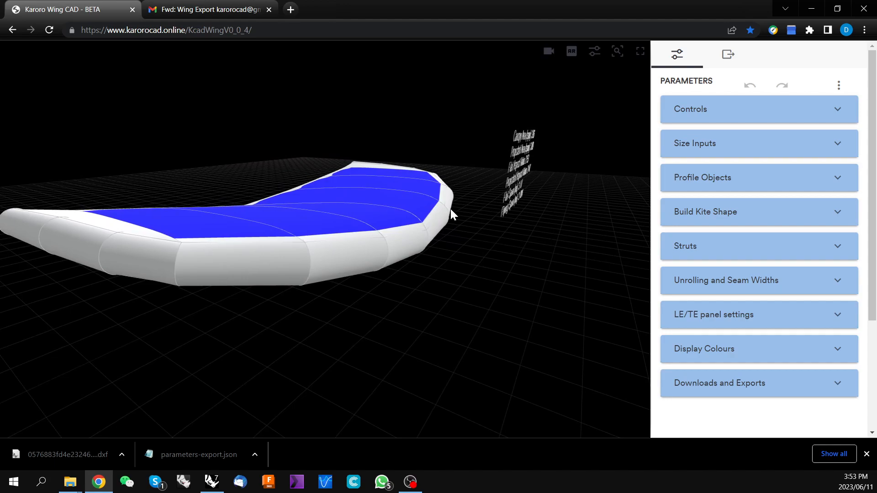
{"action": "left_click_drag", "start_coordinate": [427, 284], "coordinate": [375, 246]}
{"action": "scroll", "coordinate": [356, 219], "scroll_direction": "down", "scroll_amount": 5}
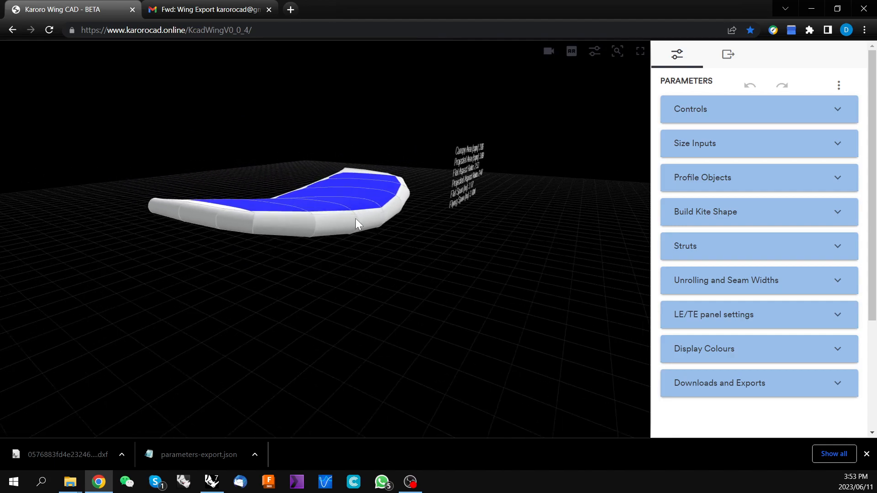
{"action": "scroll", "coordinate": [325, 201], "scroll_direction": "up", "scroll_amount": 5}
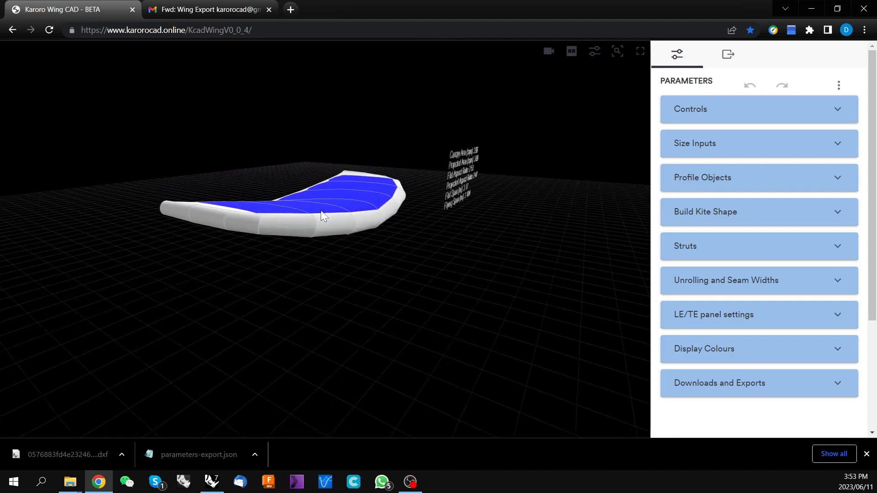
{"action": "left_click_drag", "start_coordinate": [325, 198], "coordinate": [312, 223]}
{"action": "right_click_drag", "start_coordinate": [313, 219], "coordinate": [190, 224]}
{"action": "scroll", "coordinate": [259, 203], "scroll_direction": "up", "scroll_amount": 3}
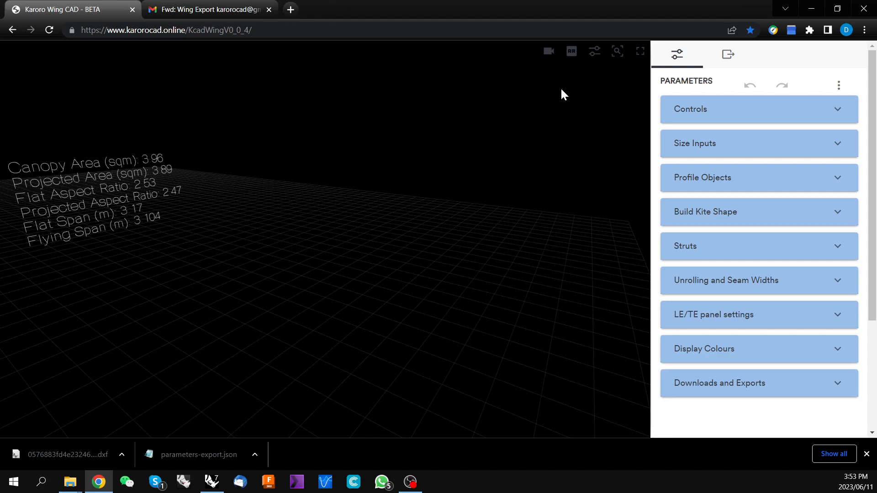
{"action": "left_click", "coordinate": [617, 54]}
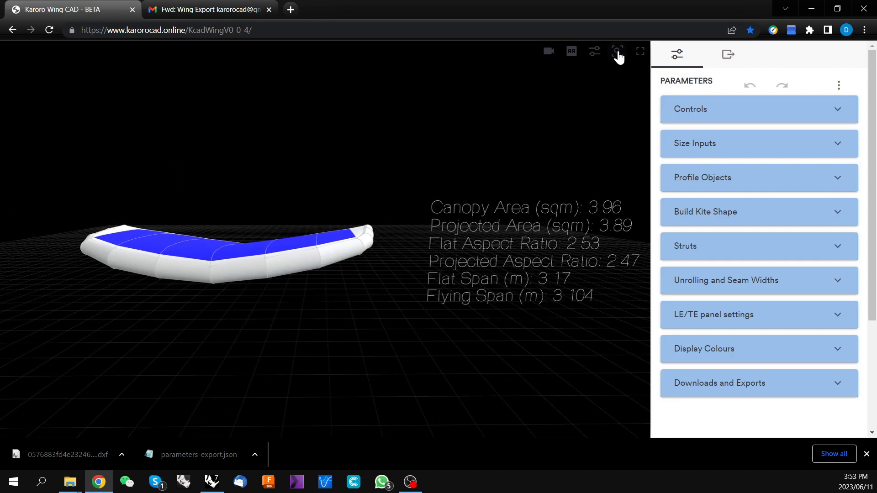
Toggle full-screen mode and the parameters panel off and back on
{"action": "left_click", "coordinate": [640, 54]}
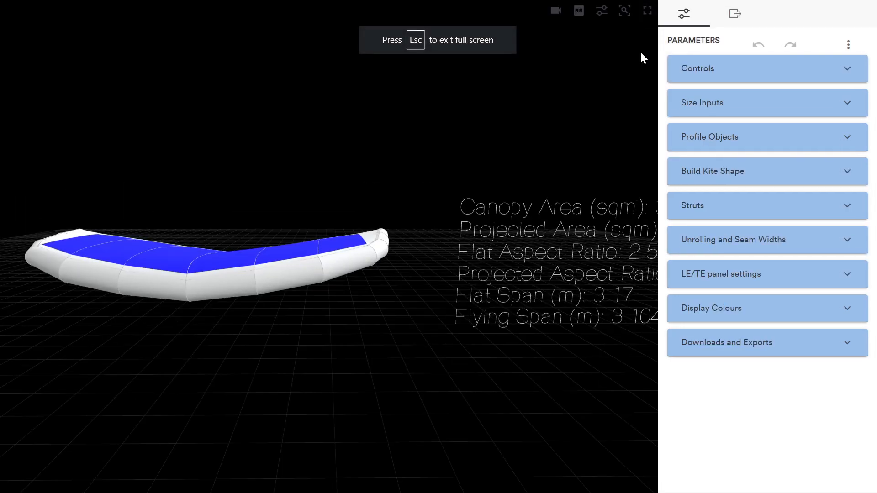
{"action": "left_click", "coordinate": [647, 19]}
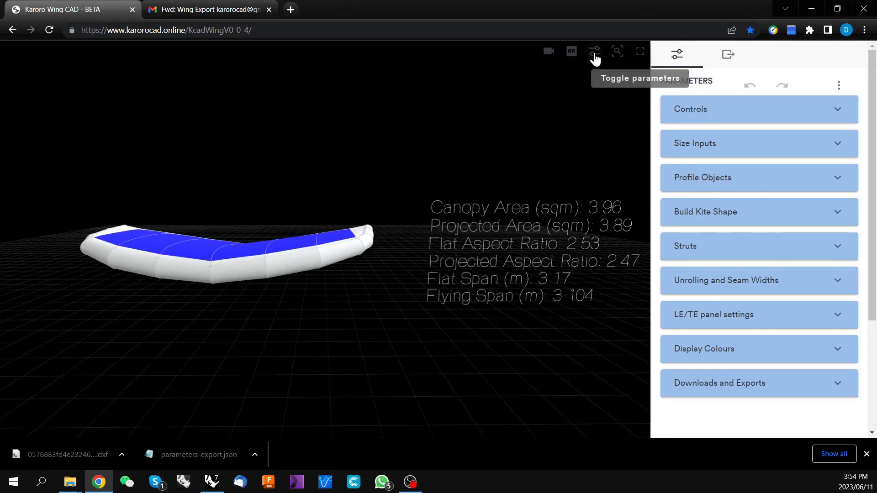
{"action": "left_click", "coordinate": [595, 59]}
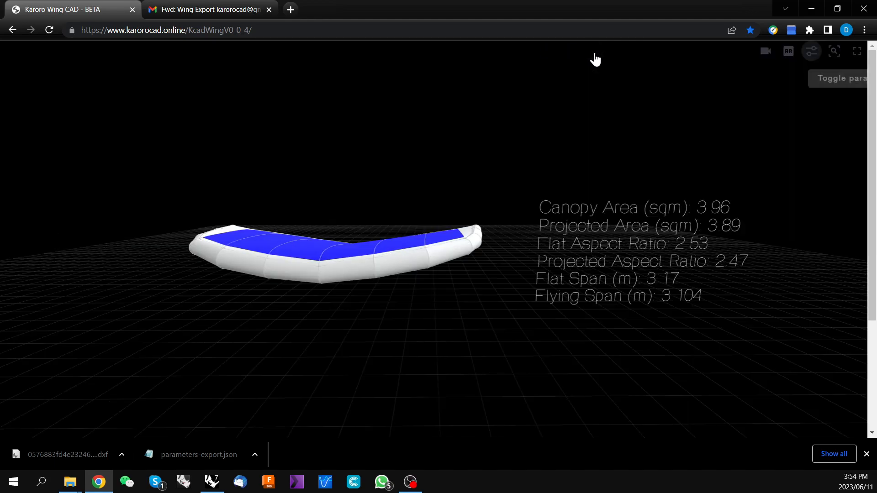
{"action": "left_click", "coordinate": [812, 57]}
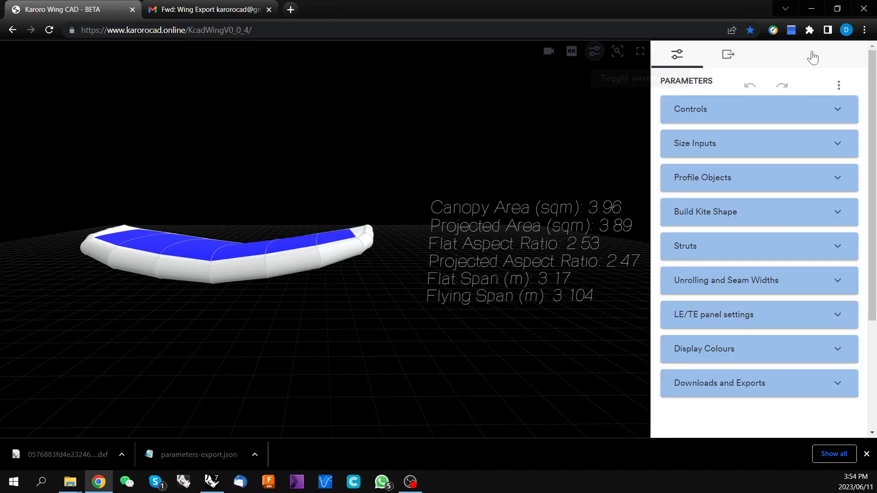
Switch the camera through the top, bottom and right views, then return to the perspective view
{"action": "left_click", "coordinate": [548, 52]}
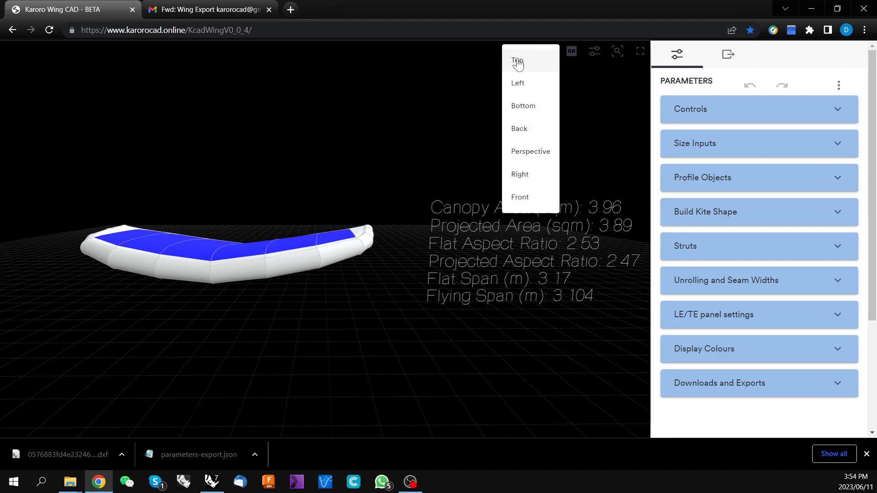
{"action": "left_click", "coordinate": [517, 62]}
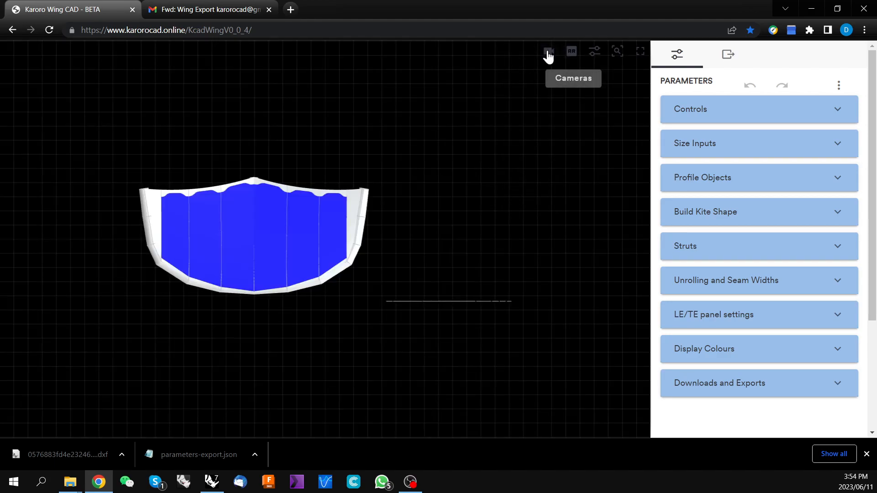
{"action": "left_click", "coordinate": [548, 55]}
{"action": "left_click", "coordinate": [525, 108]}
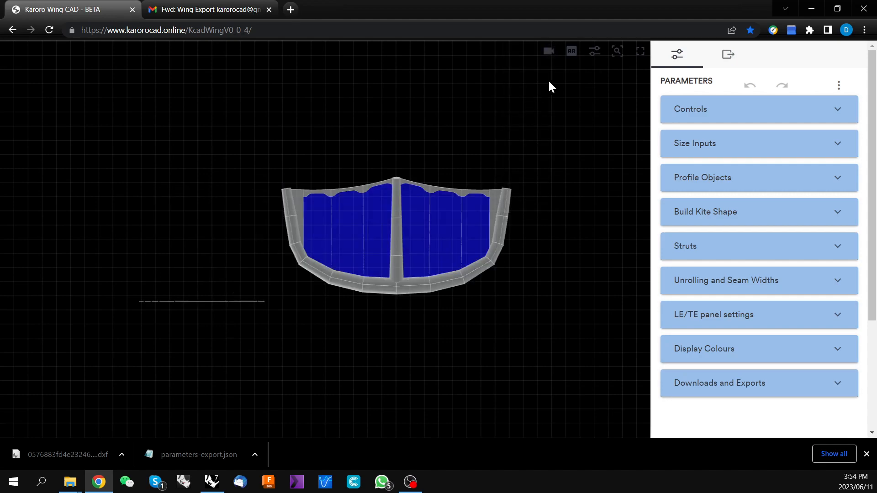
{"action": "left_click", "coordinate": [548, 53]}
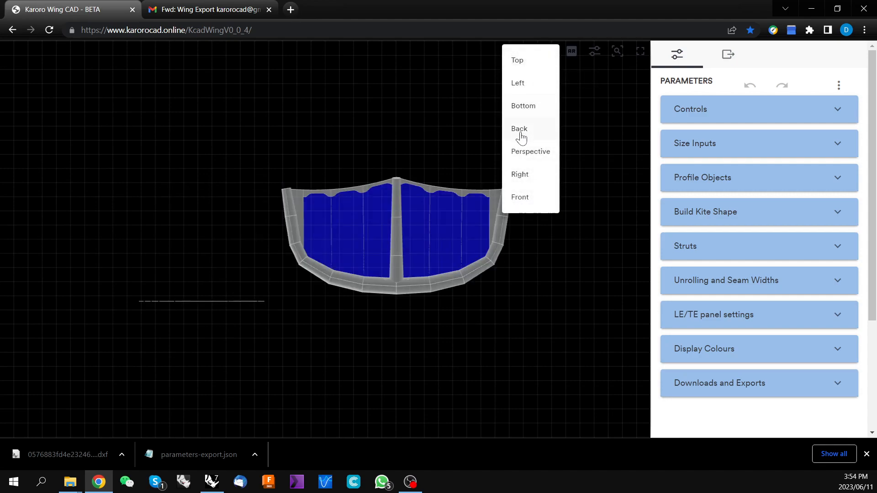
{"action": "left_click", "coordinate": [525, 174]}
{"action": "scroll", "coordinate": [349, 242], "scroll_direction": "up", "scroll_amount": 5}
{"action": "left_click_drag", "start_coordinate": [331, 241], "coordinate": [445, 232]}
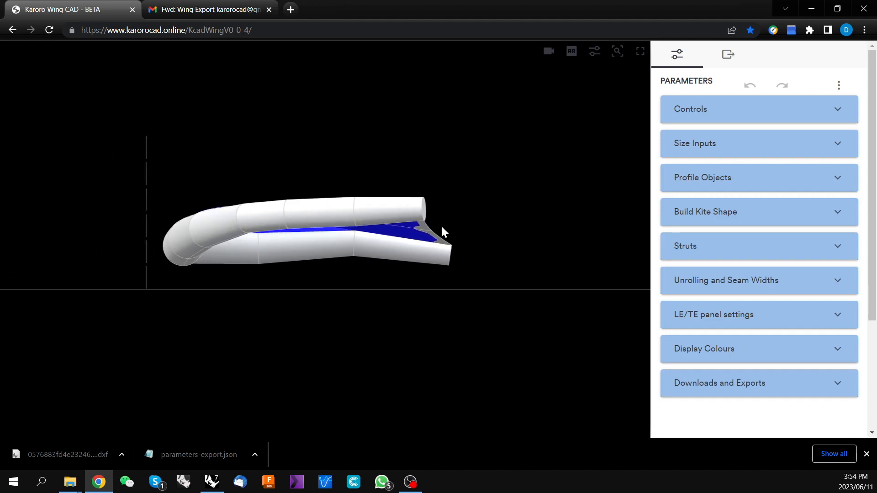
{"action": "left_click", "coordinate": [550, 53]}
{"action": "left_click", "coordinate": [527, 153]}
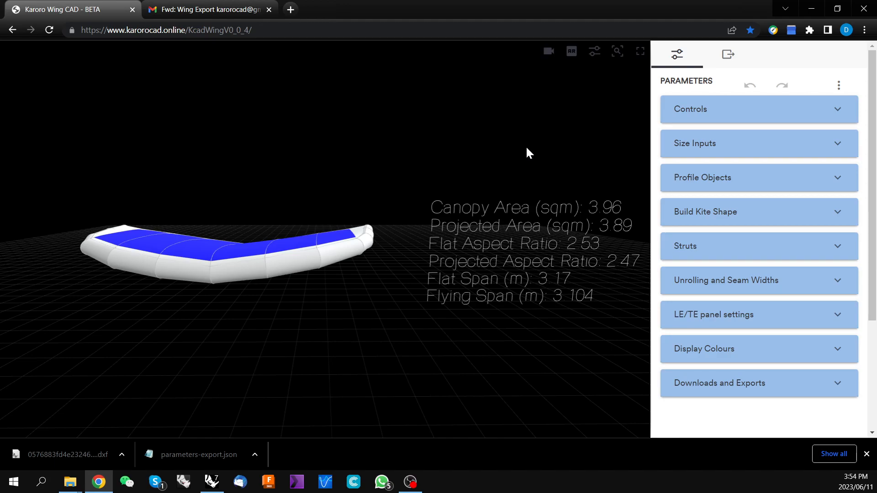
Open the Controls section and toggle the wireframe render and the HUD display off and back on
{"action": "left_click", "coordinate": [839, 113]}
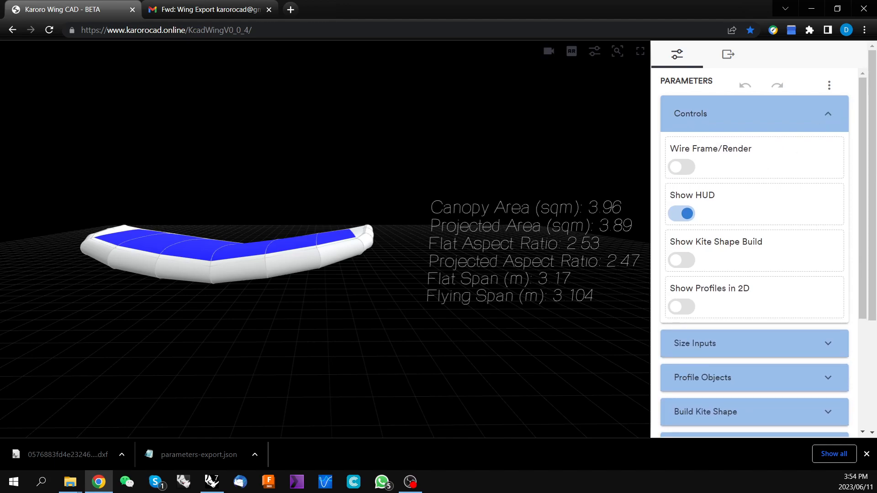
{"action": "left_click", "coordinate": [681, 168]}
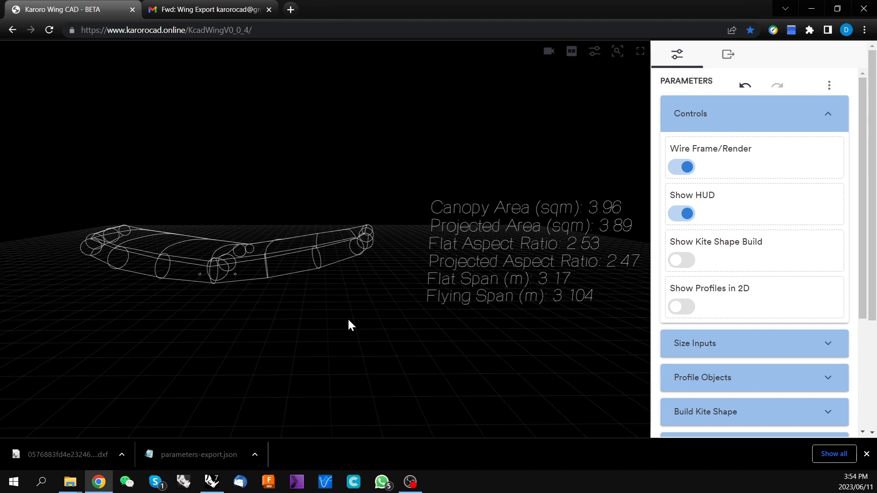
{"action": "left_click", "coordinate": [684, 167]}
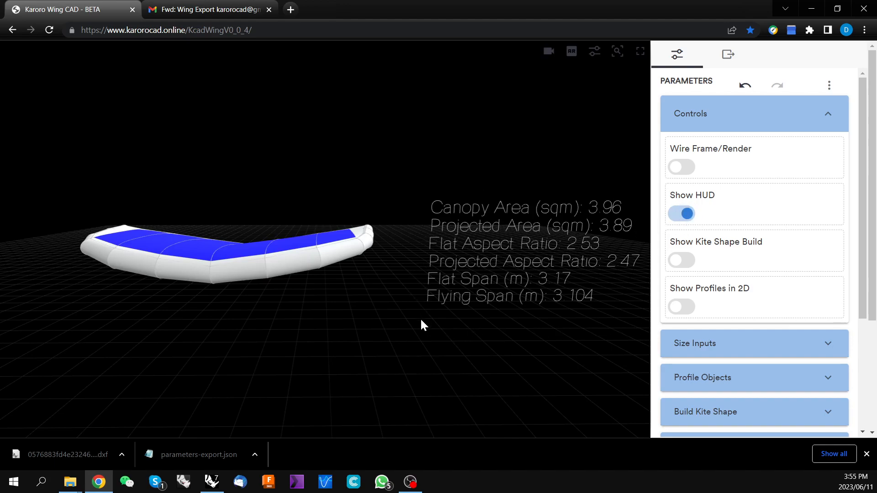
{"action": "left_click", "coordinate": [685, 214]}
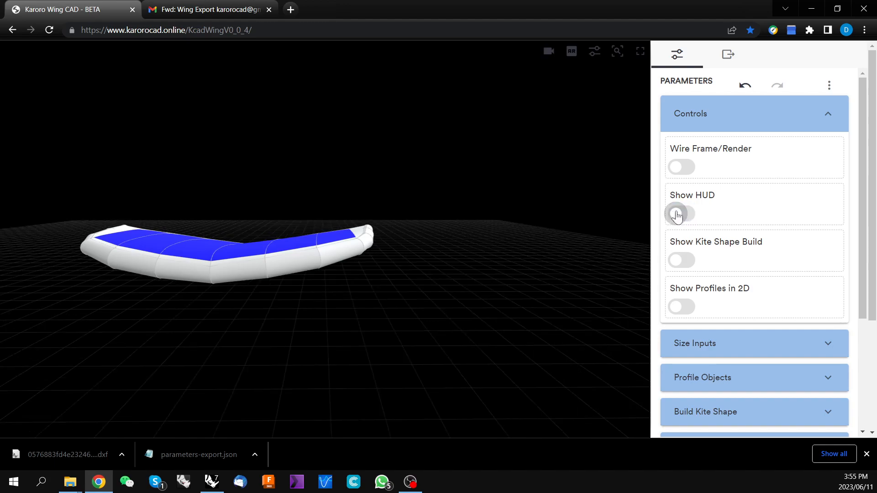
{"action": "left_click", "coordinate": [677, 215]}
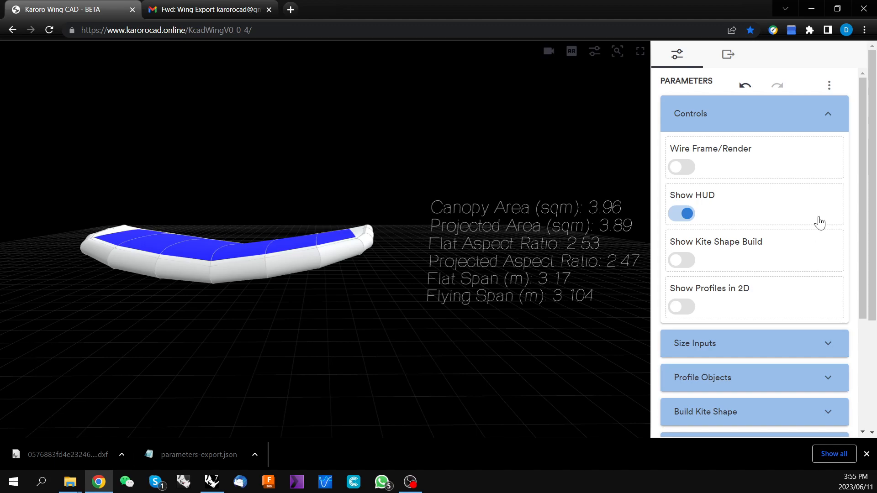
Collapse Controls and set the flat area under Size Inputs to 4.5 m2
{"action": "left_click", "coordinate": [830, 119]}
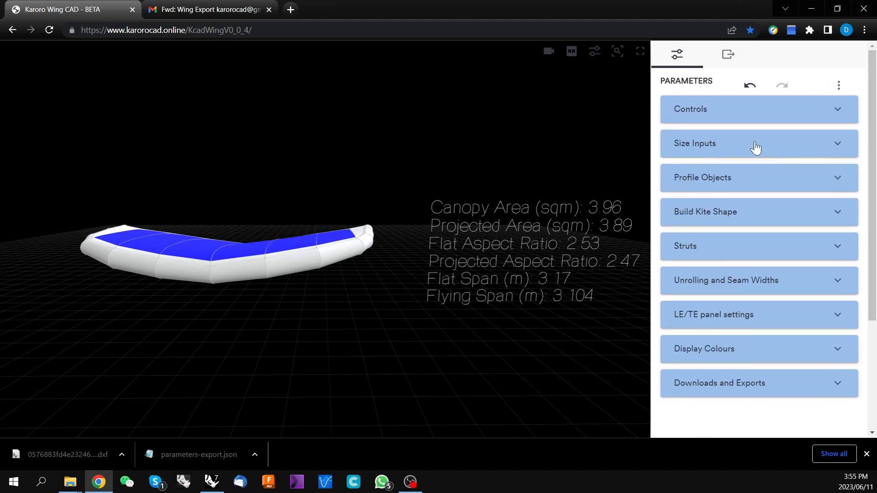
{"action": "left_click", "coordinate": [838, 149]}
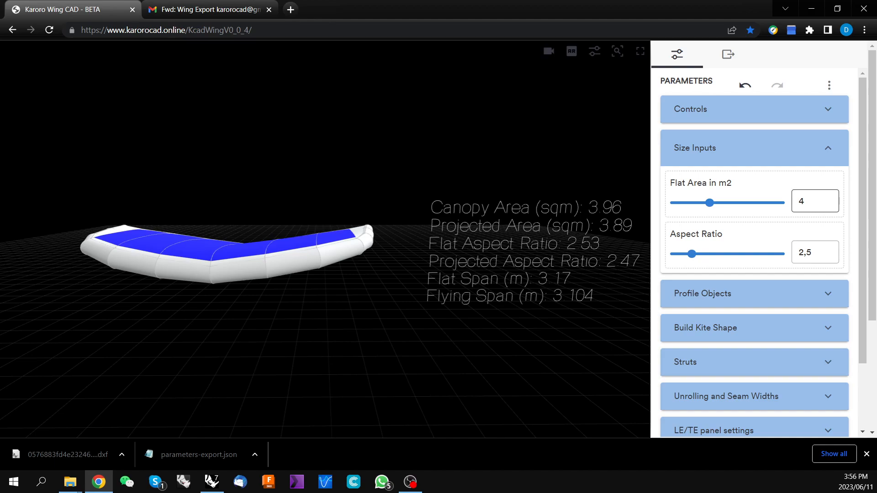
{"action": "double_click", "coordinate": [806, 202]}
{"action": "type", "text": "4.5"}
{"action": "left_click", "coordinate": [602, 389]}
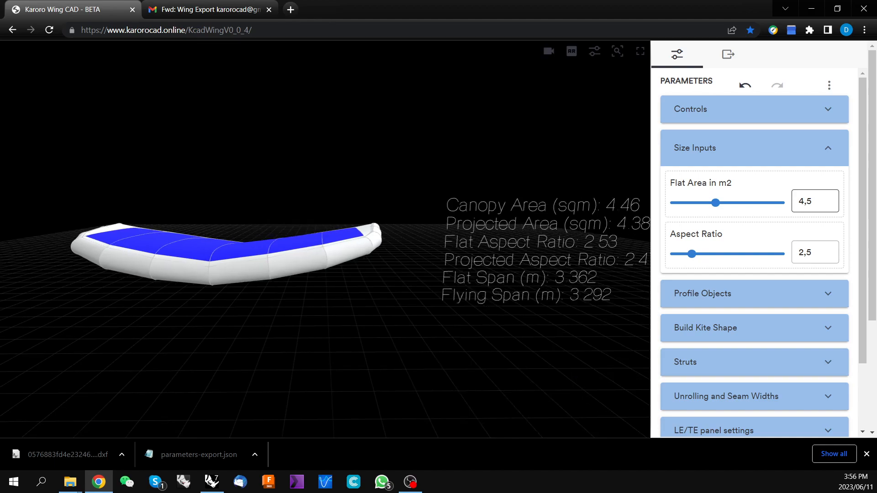
Export the wing's parameter values to a JSON file
{"action": "right_click_drag", "start_coordinate": [390, 278], "coordinate": [364, 276]}
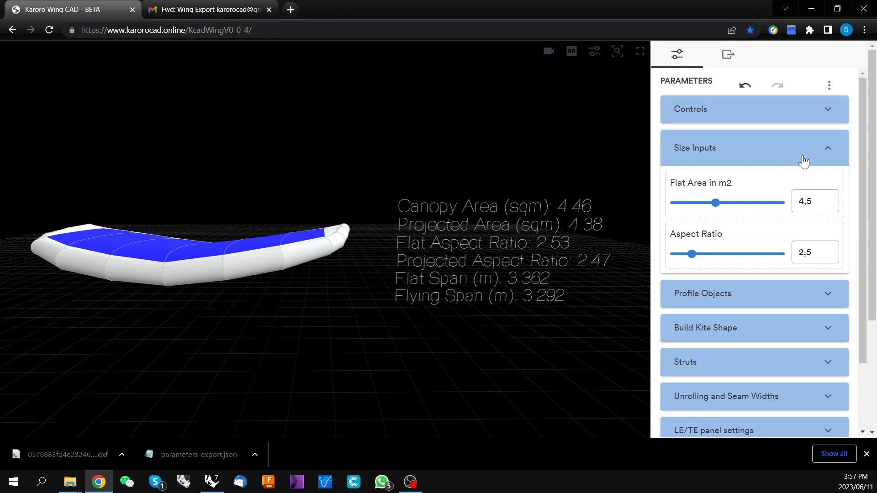
{"action": "left_click", "coordinate": [829, 88]}
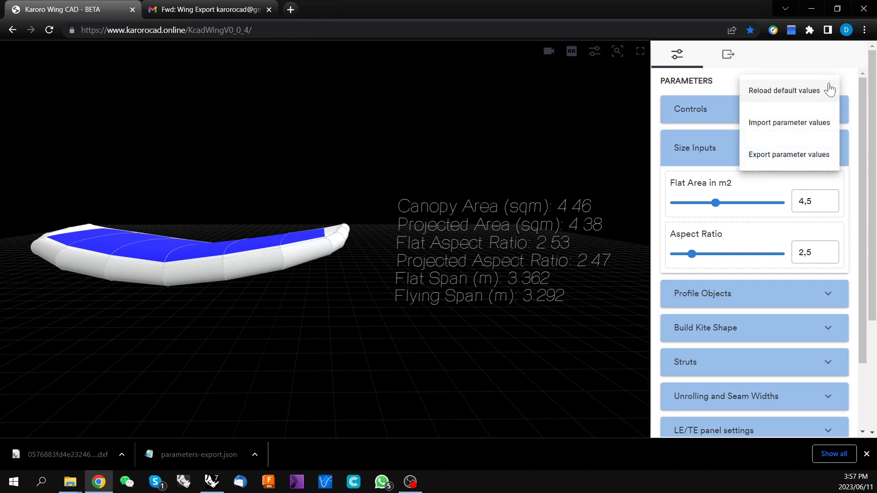
{"action": "left_click", "coordinate": [786, 158]}
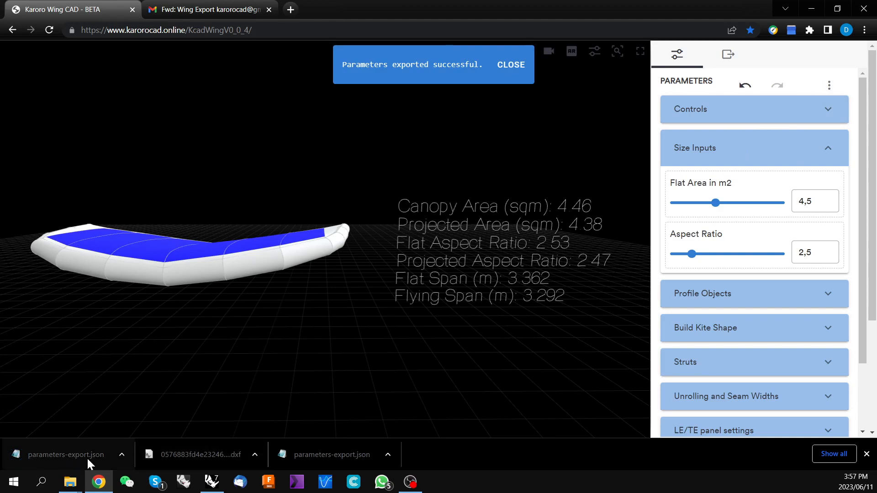
Open the exported parameters file's location in the downloads folder
{"action": "right_click", "coordinate": [56, 455]}
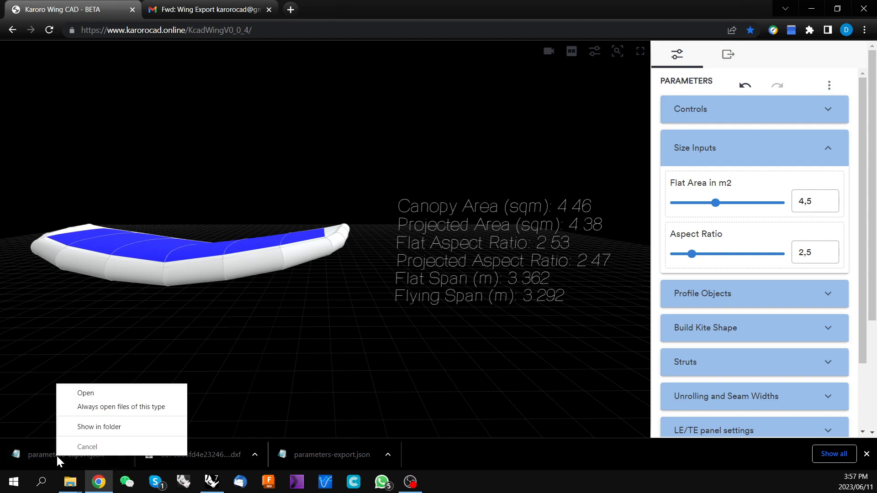
{"action": "left_click", "coordinate": [108, 429]}
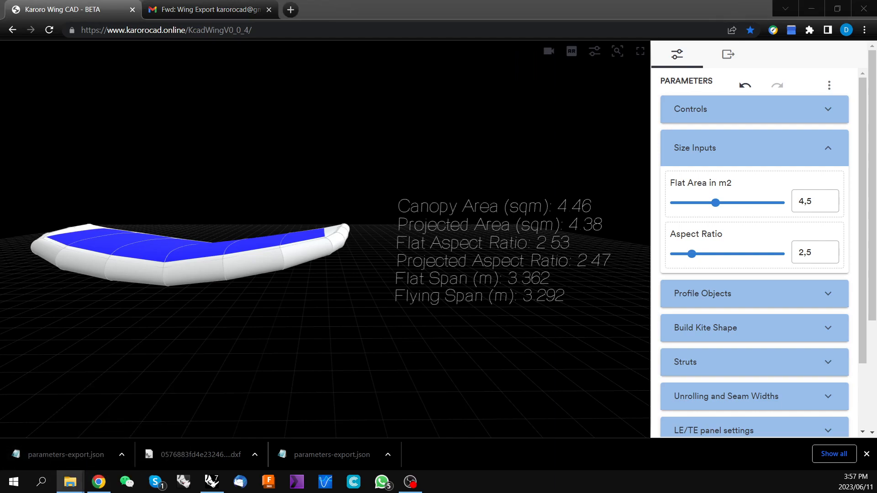
{"action": "left_click_drag", "start_coordinate": [0, 104], "coordinate": [379, 34]}
{"action": "left_click", "coordinate": [562, 32]}
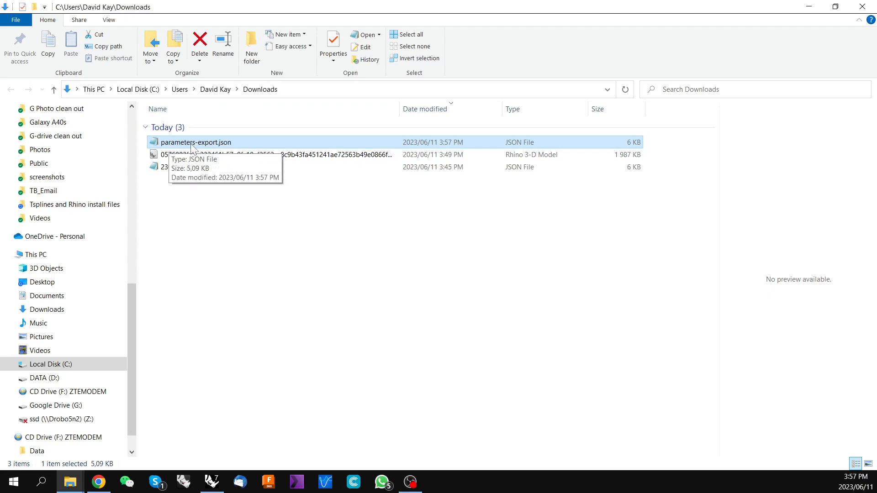
Rename the exported parameters file to 230611_4.5m wing.json
{"action": "right_click", "coordinate": [172, 143]}
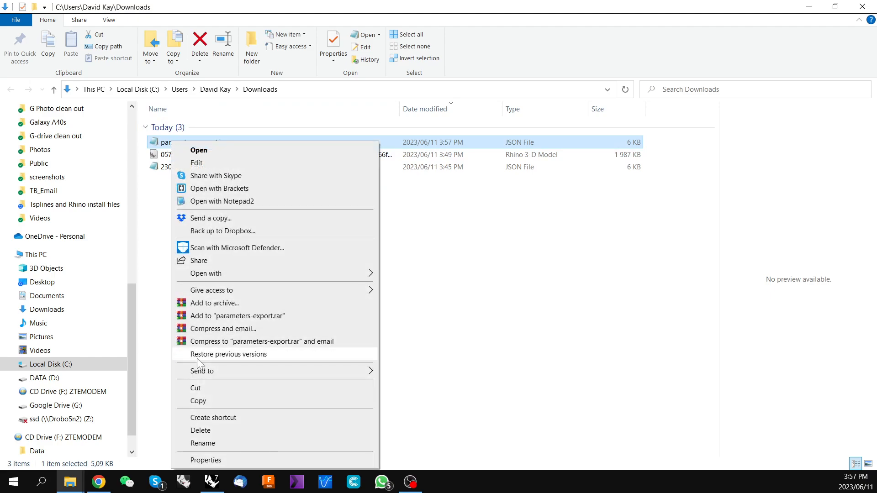
{"action": "left_click", "coordinate": [216, 444]}
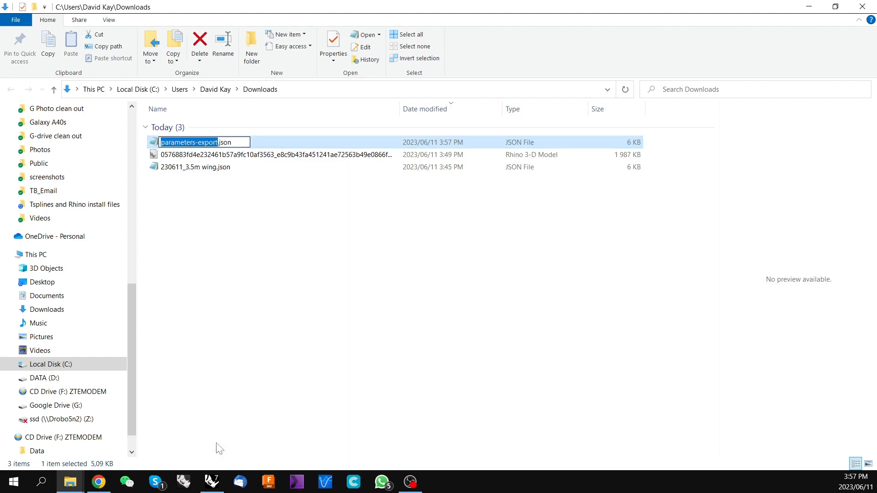
{"action": "type", "text": "23"}
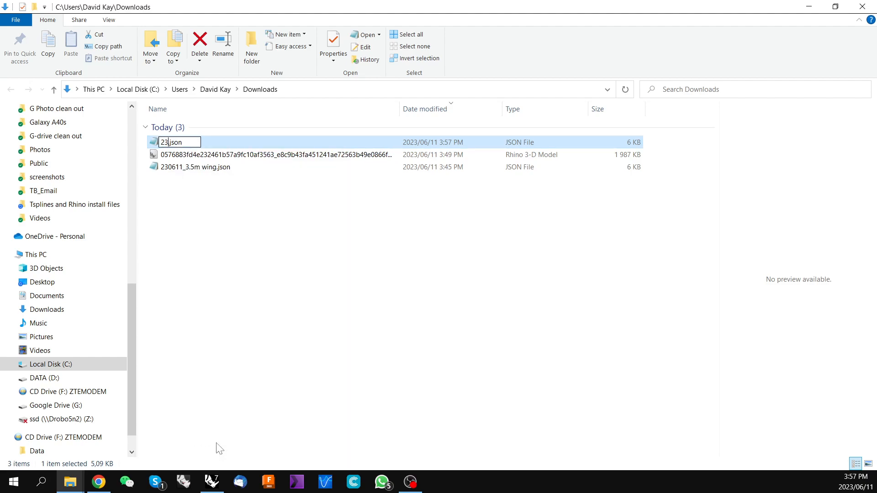
{"action": "type", "text": "0611_4.5m wing"}
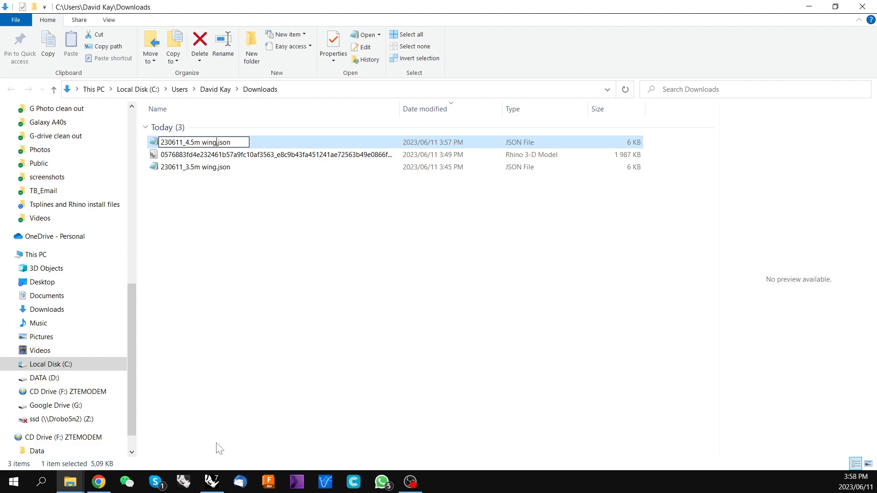
{"action": "key", "text": "Return"}
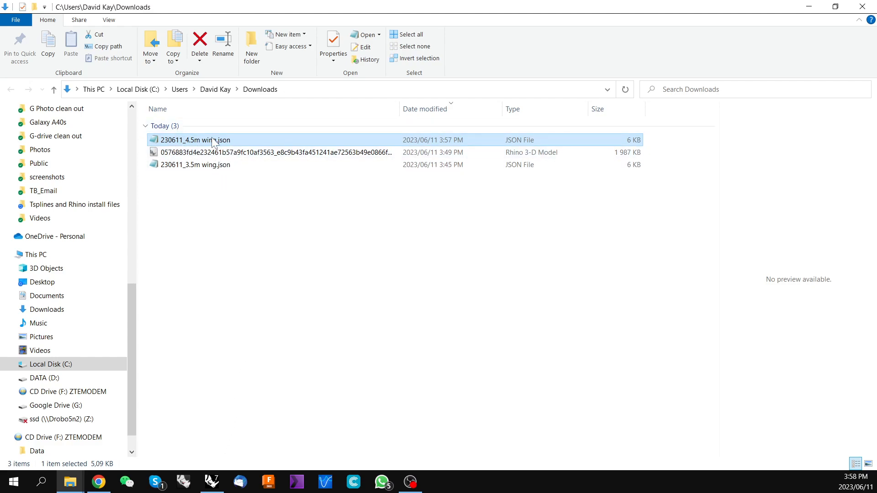
{"action": "left_click_drag", "start_coordinate": [134, 303], "coordinate": [126, 127]}
{"action": "left_click_drag", "start_coordinate": [186, 142], "coordinate": [82, 133]}
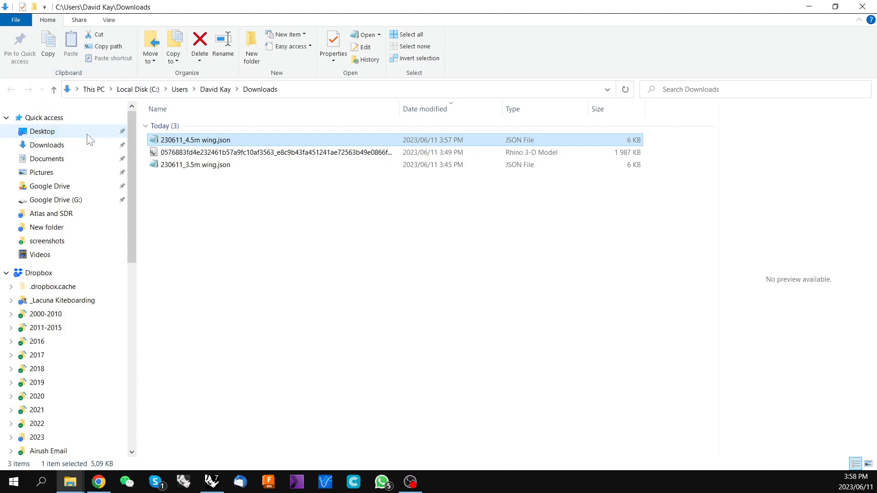
Return to the wing CAD page, reload it, and dismiss the downloads bar
{"action": "left_click", "coordinate": [809, 6]}
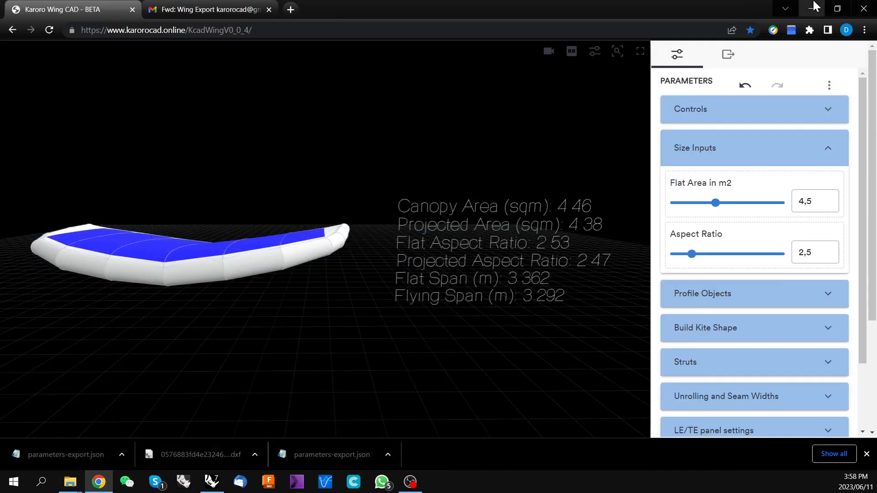
{"action": "left_click", "coordinate": [50, 31]}
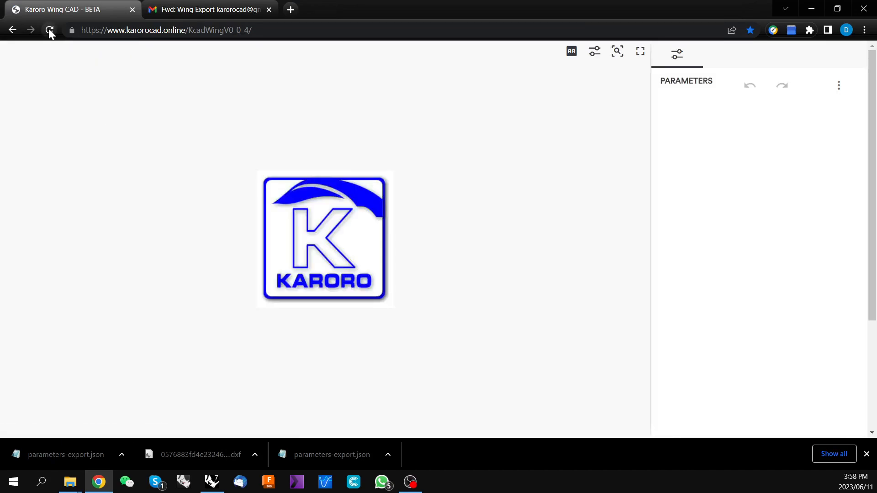
{"action": "left_click", "coordinate": [866, 454]}
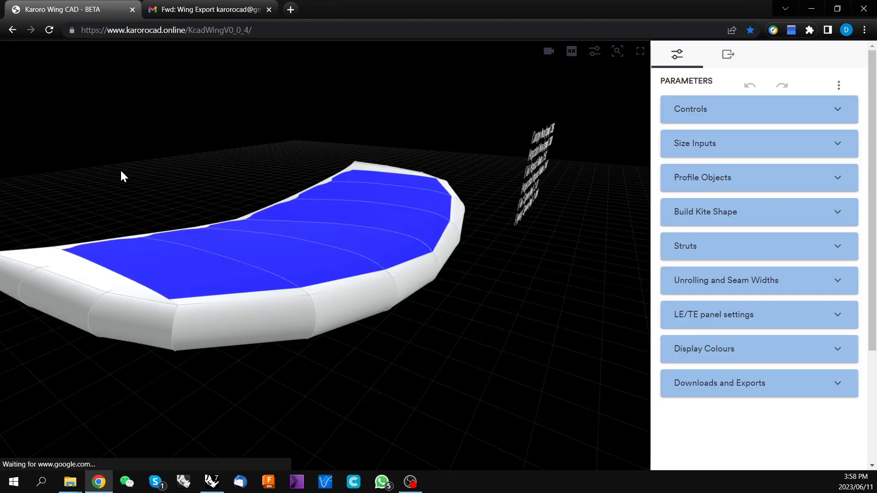
Import the parameter values from the 230611_4.5m wing.json file on the Desktop
{"action": "left_click_drag", "start_coordinate": [474, 246], "coordinate": [399, 202]}
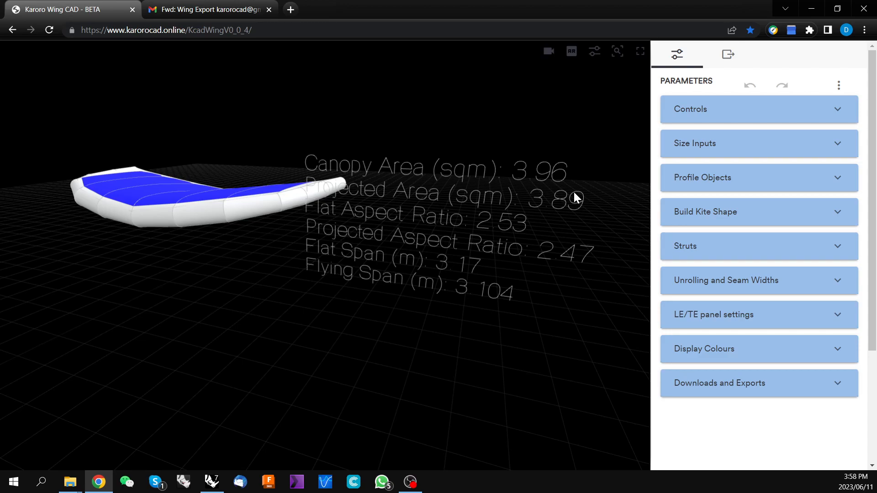
{"action": "left_click", "coordinate": [839, 87]}
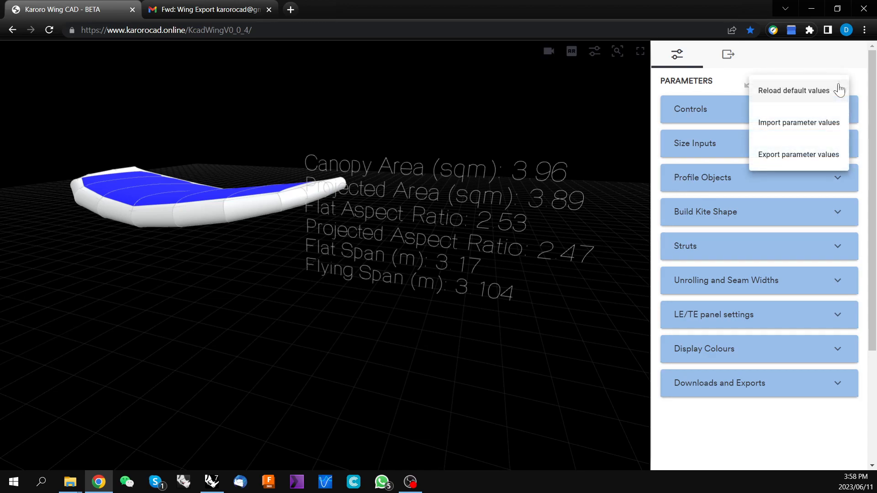
{"action": "left_click", "coordinate": [788, 123]}
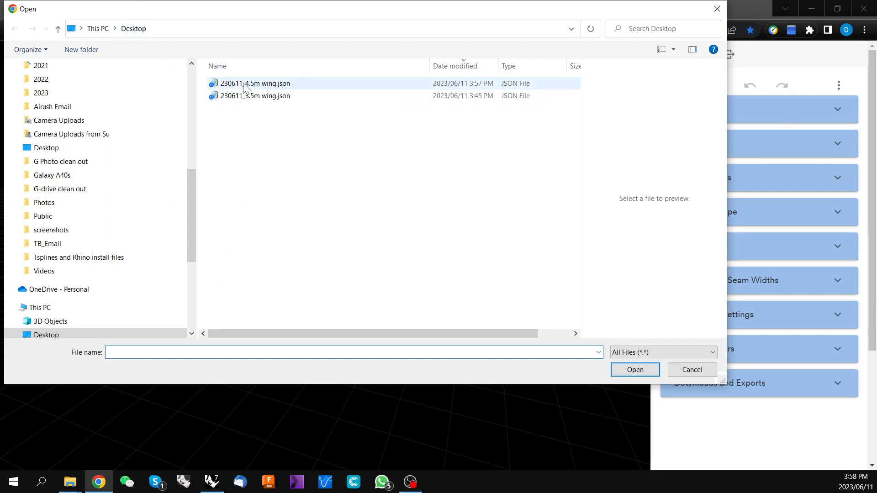
{"action": "left_click", "coordinate": [258, 86]}
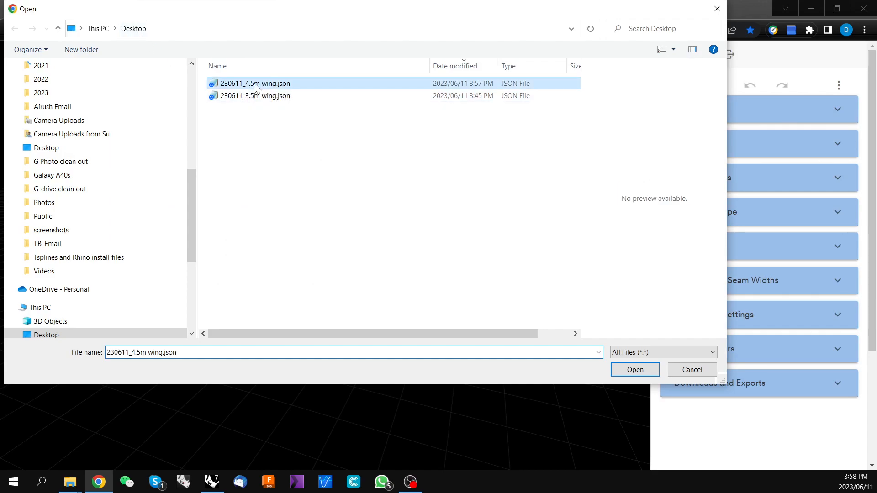
{"action": "left_click", "coordinate": [634, 368]}
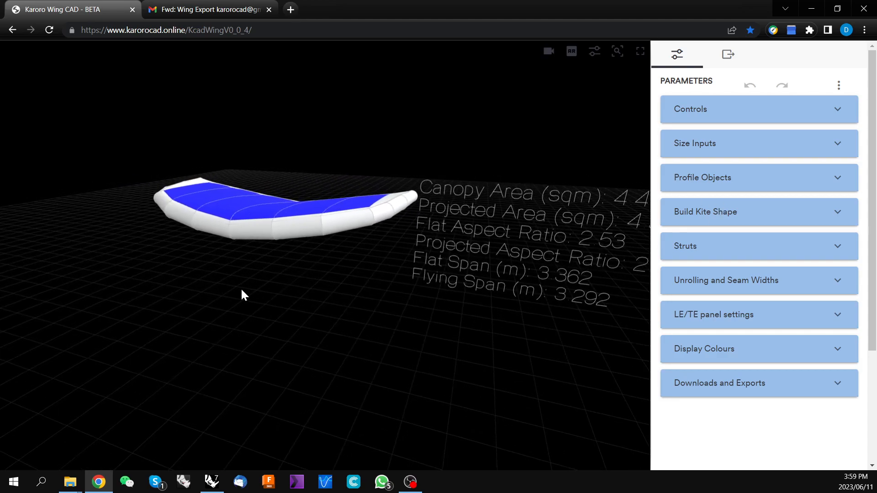
Expand Downloads and Exports and turn on Create 2D MFG files
{"action": "left_click_drag", "start_coordinate": [290, 301], "coordinate": [327, 355]}
{"action": "left_click_drag", "start_coordinate": [321, 317], "coordinate": [334, 315]}
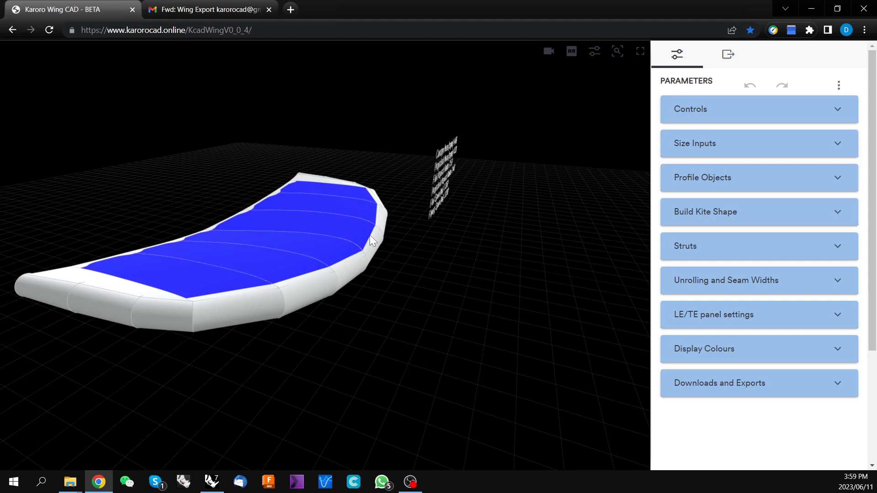
{"action": "left_click", "coordinate": [840, 387]}
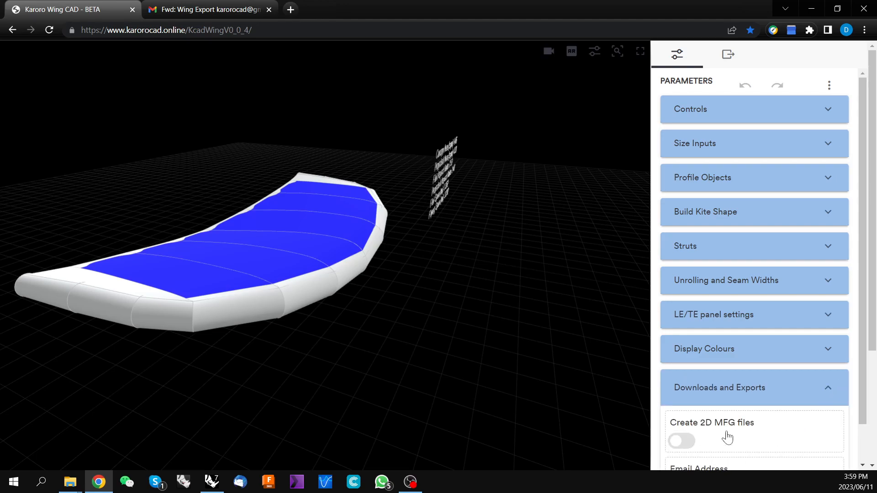
{"action": "scroll", "coordinate": [861, 322], "scroll_direction": "down", "scroll_amount": 1}
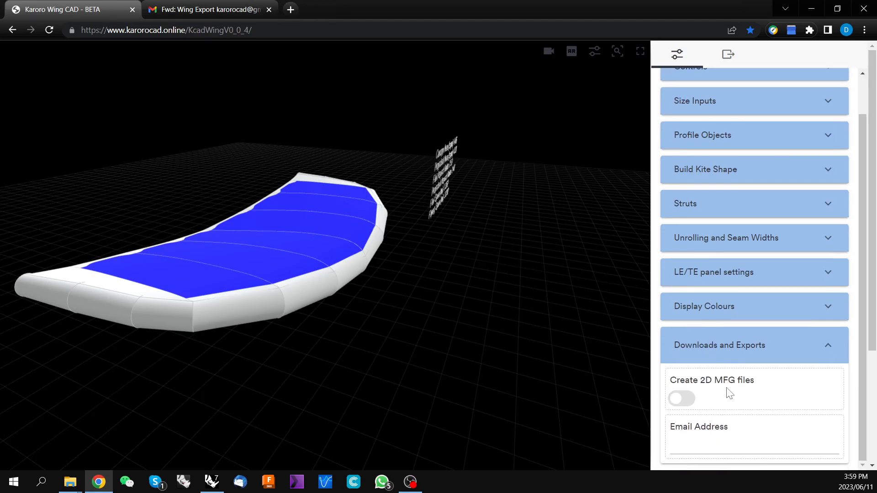
{"action": "left_click", "coordinate": [685, 400]}
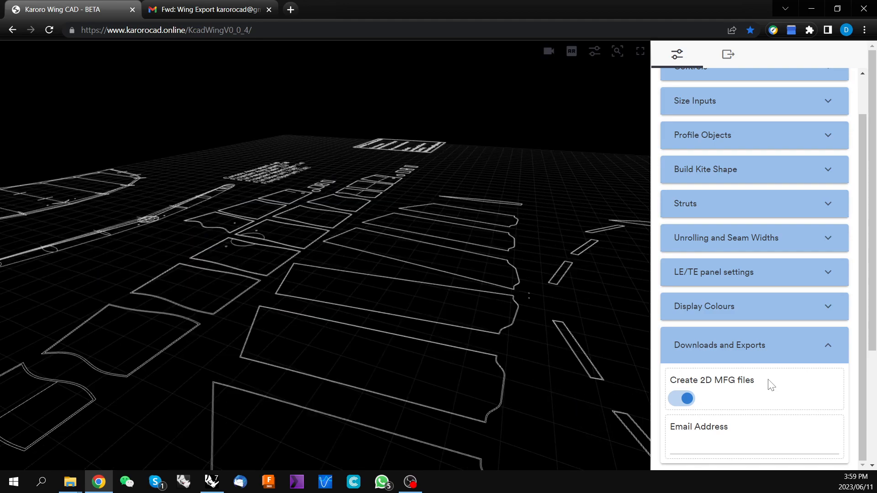
Switch to a top-down view and examine the flat 2D pattern layout
{"action": "left_click", "coordinate": [549, 50]}
{"action": "left_click", "coordinate": [529, 64]}
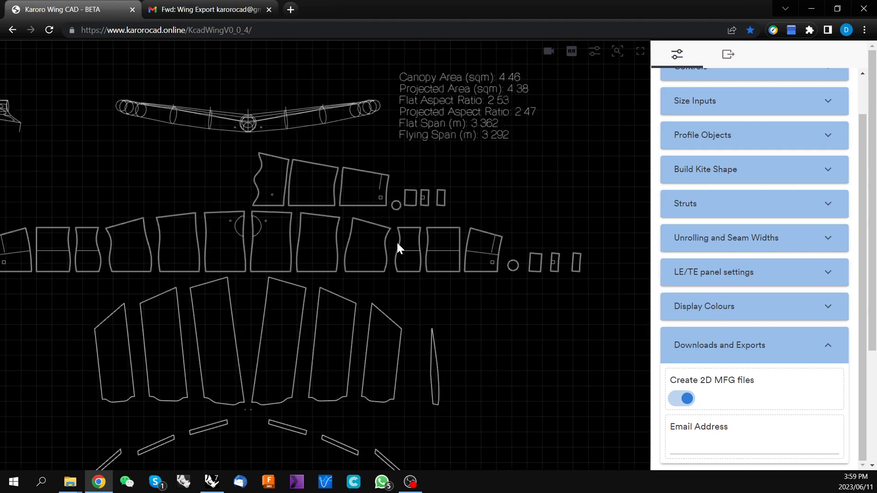
{"action": "scroll", "coordinate": [396, 241], "scroll_direction": "down", "scroll_amount": 2}
{"action": "scroll", "coordinate": [397, 242], "scroll_direction": "down", "scroll_amount": 2}
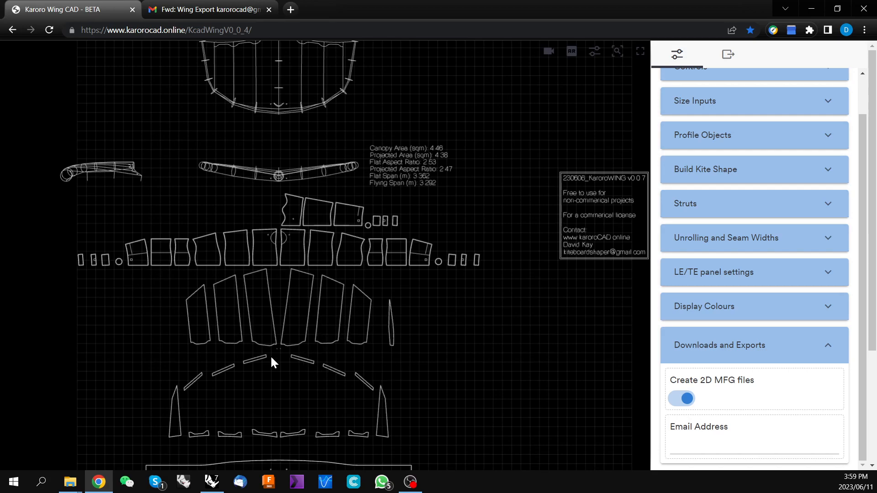
{"action": "right_click_drag", "start_coordinate": [385, 374], "coordinate": [401, 234]}
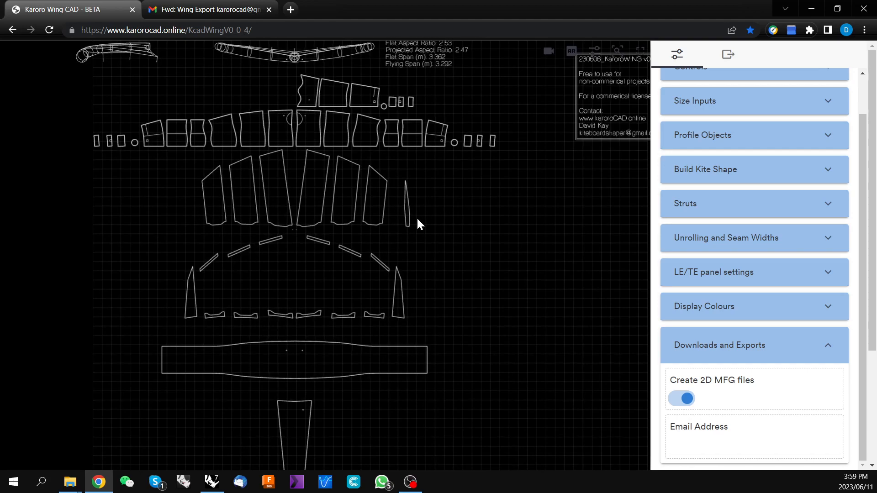
Fill in the recipient e-mail address and send the 2D design file by email from Exports
{"action": "left_click", "coordinate": [703, 442]}
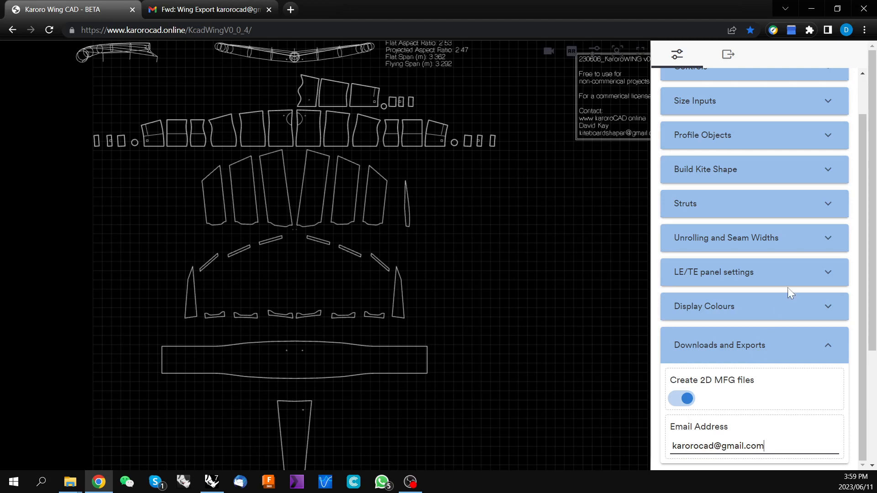
{"action": "scroll", "coordinate": [858, 274], "scroll_direction": "up", "scroll_amount": 1}
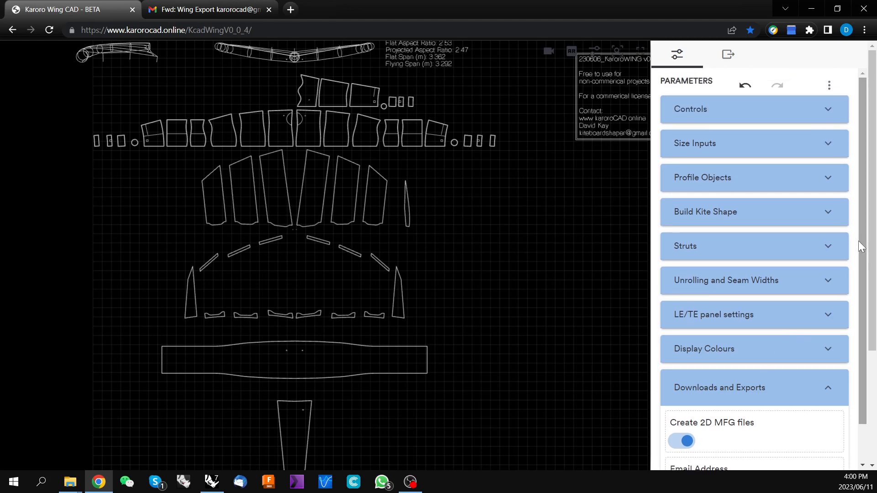
{"action": "left_click", "coordinate": [728, 57]}
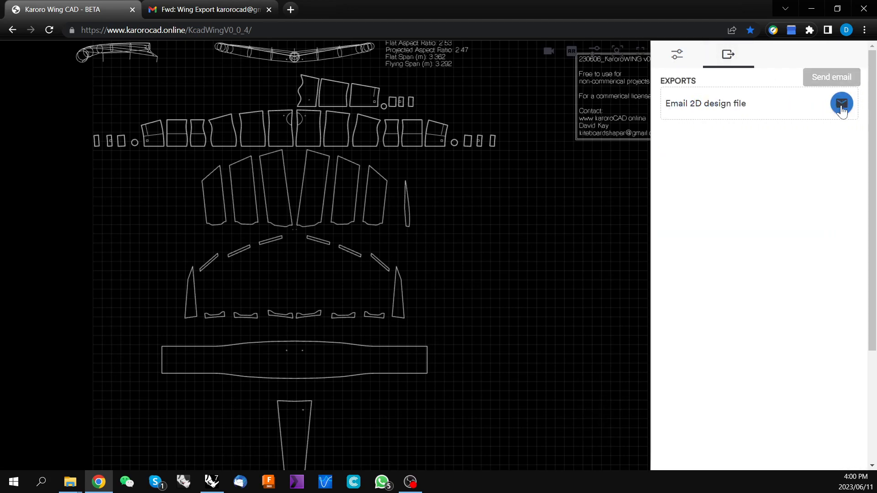
{"action": "left_click", "coordinate": [677, 55]}
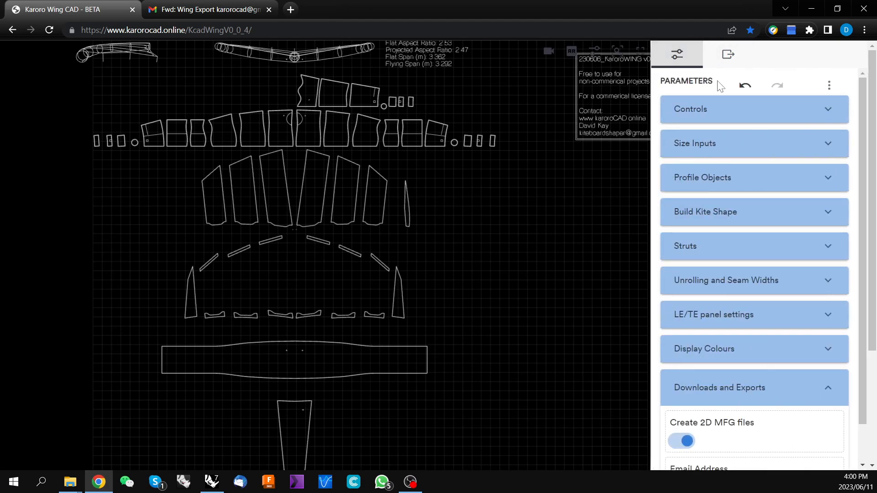
{"action": "scroll", "coordinate": [802, 394], "scroll_direction": "down", "scroll_amount": 1}
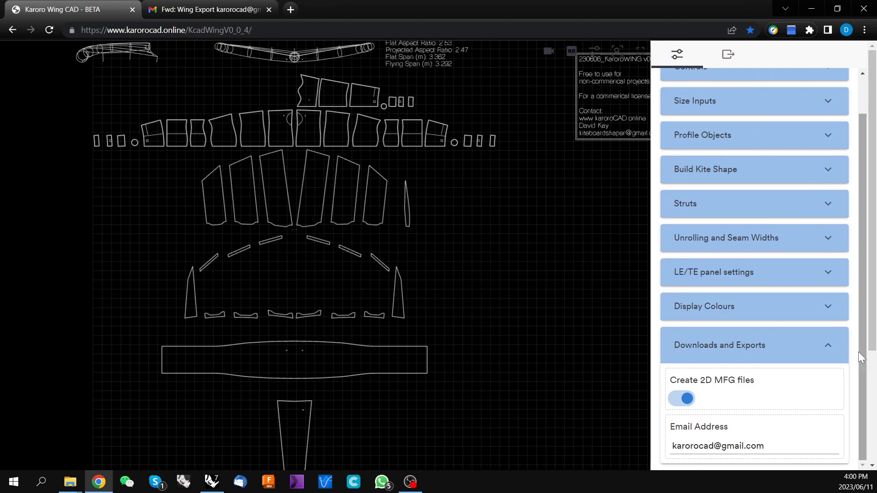
{"action": "left_click_drag", "start_coordinate": [859, 352], "coordinate": [854, 295]}
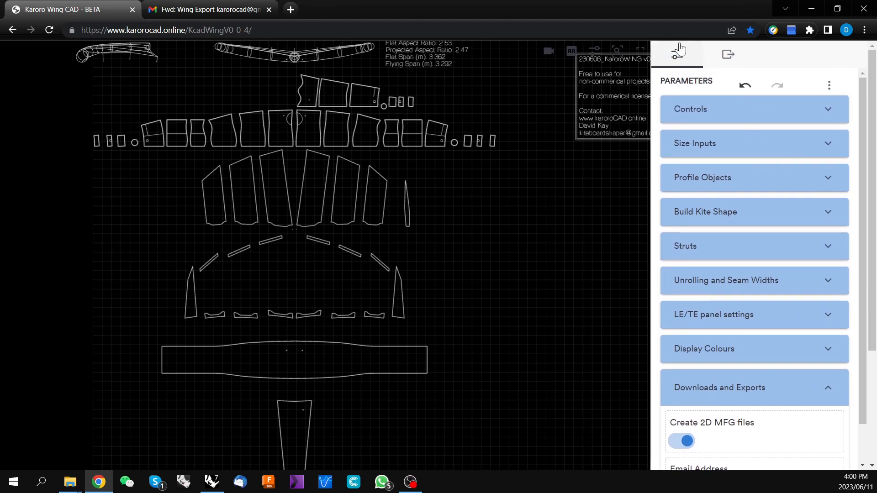
{"action": "left_click", "coordinate": [728, 56]}
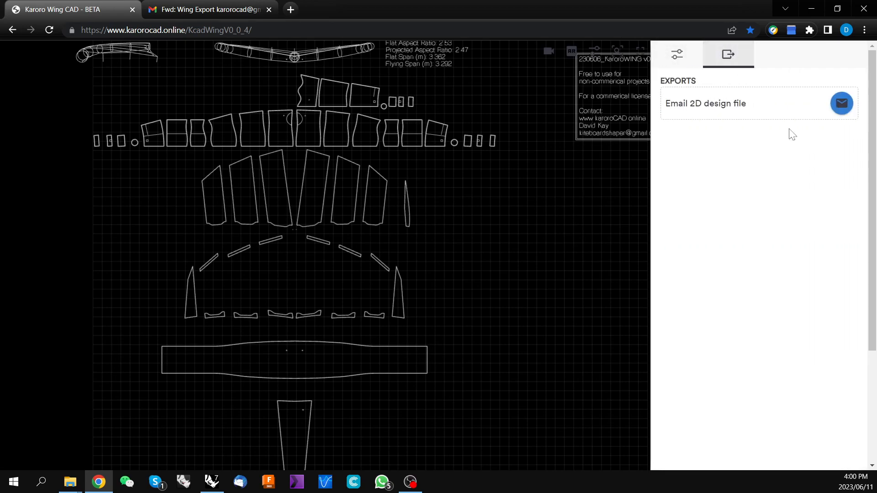
{"action": "left_click", "coordinate": [840, 104]}
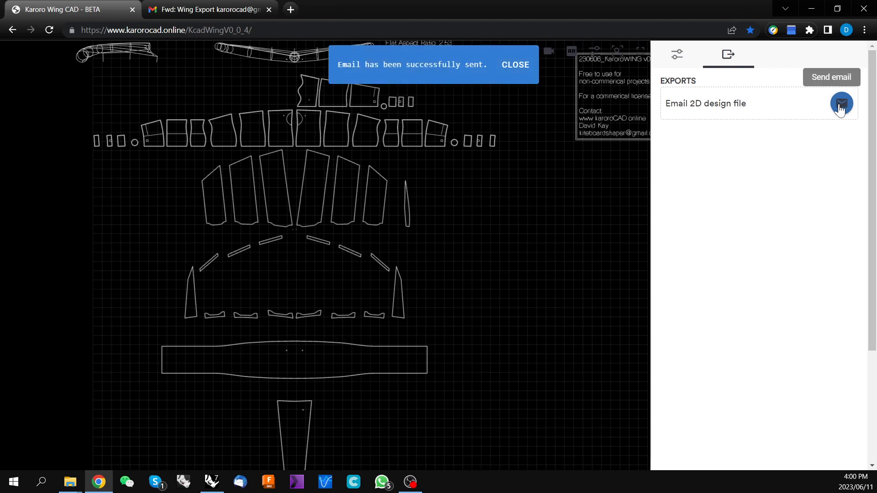
Download the DXF pattern from the link in the export email and return to the wing CAD tab
{"action": "left_click", "coordinate": [216, 7]}
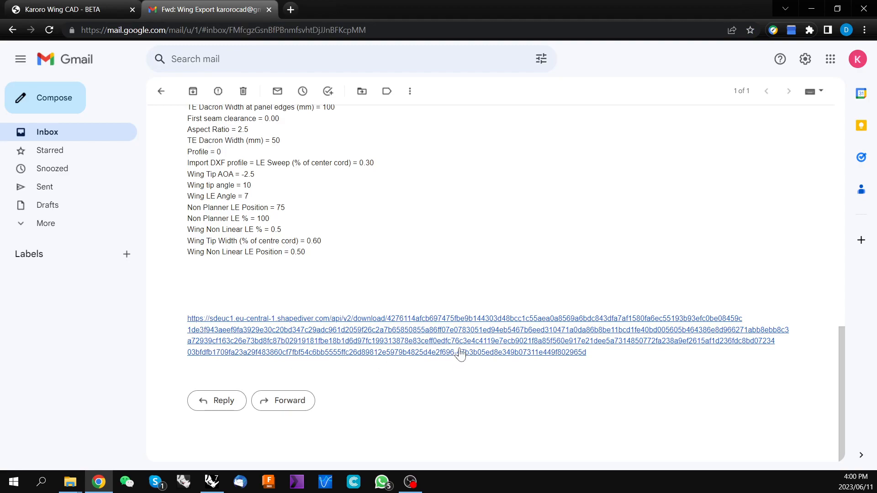
{"action": "left_click", "coordinate": [375, 321]}
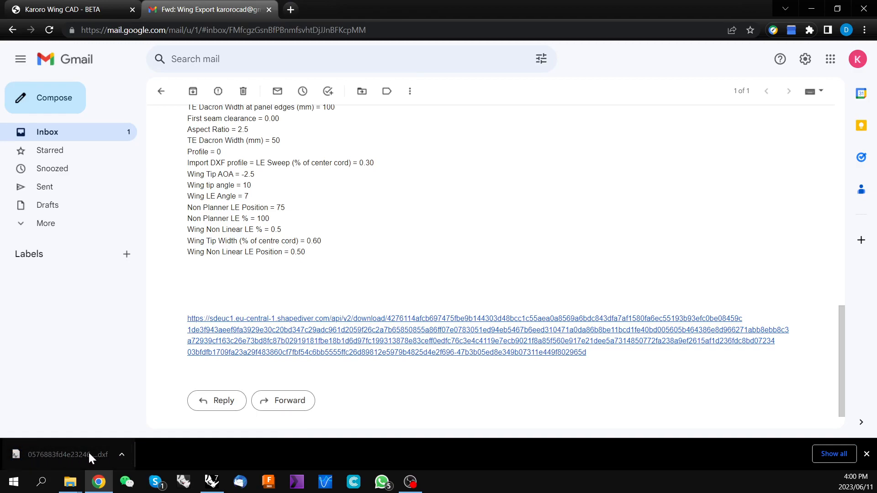
{"action": "left_click", "coordinate": [90, 7]}
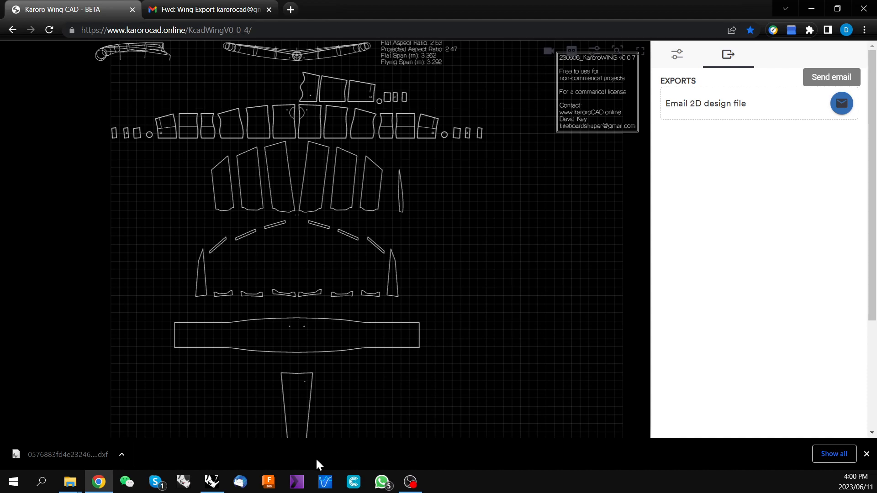
Switch to Rhino and zoom around the imported DXF pattern pieces to inspect them
{"action": "mouse_move", "coordinate": [216, 484]}
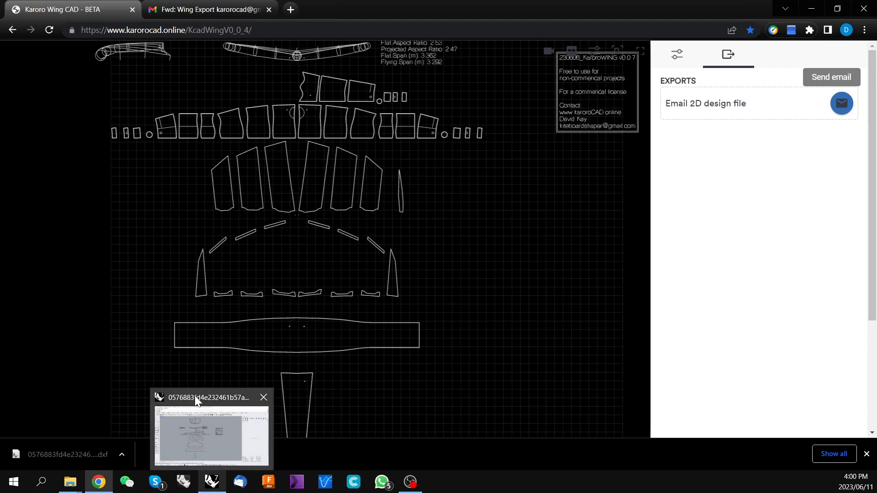
{"action": "left_click", "coordinate": [215, 486]}
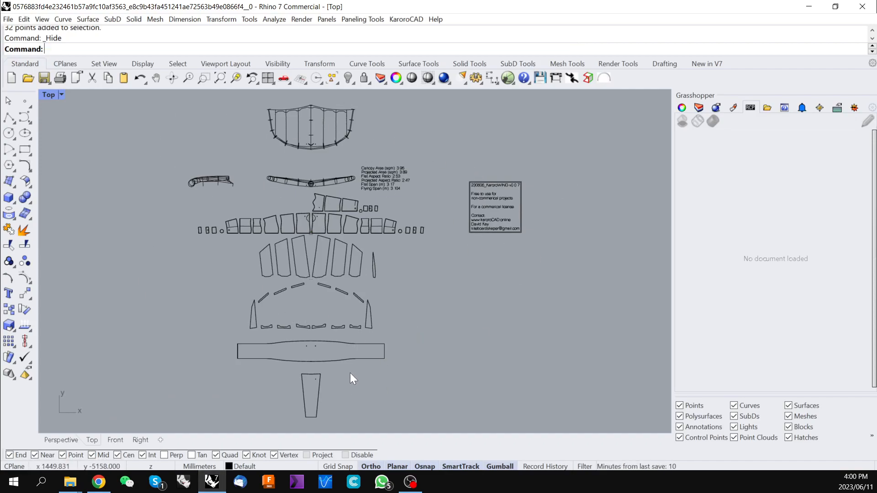
{"action": "scroll", "coordinate": [308, 263], "scroll_direction": "up", "scroll_amount": 10}
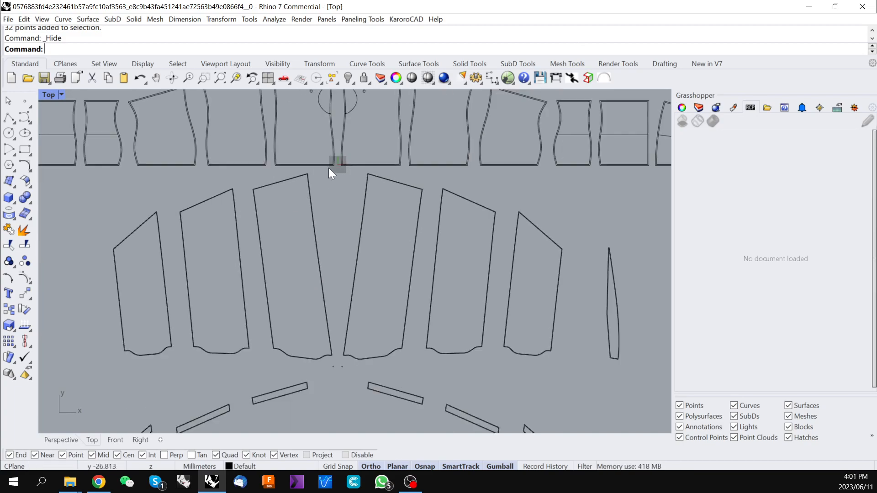
{"action": "scroll", "coordinate": [313, 220], "scroll_direction": "up", "scroll_amount": 8}
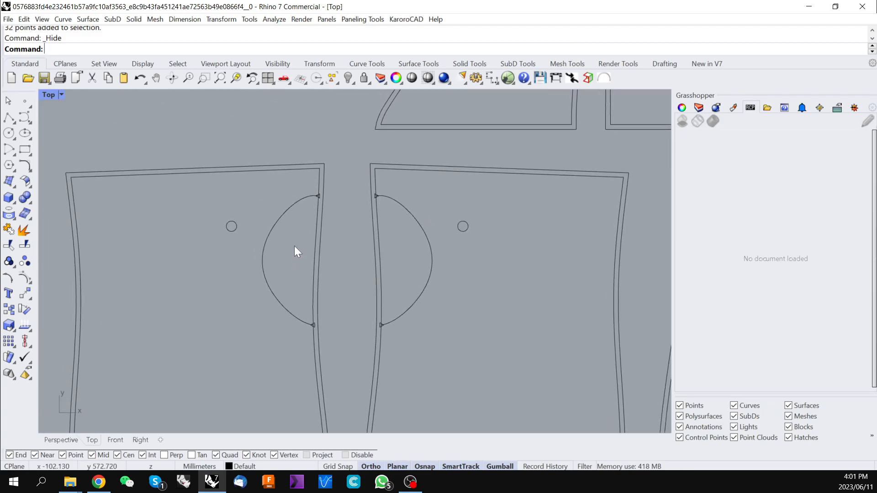
{"action": "scroll", "coordinate": [359, 172], "scroll_direction": "down", "scroll_amount": 6}
{"action": "scroll", "coordinate": [358, 171], "scroll_direction": "down", "scroll_amount": 8}
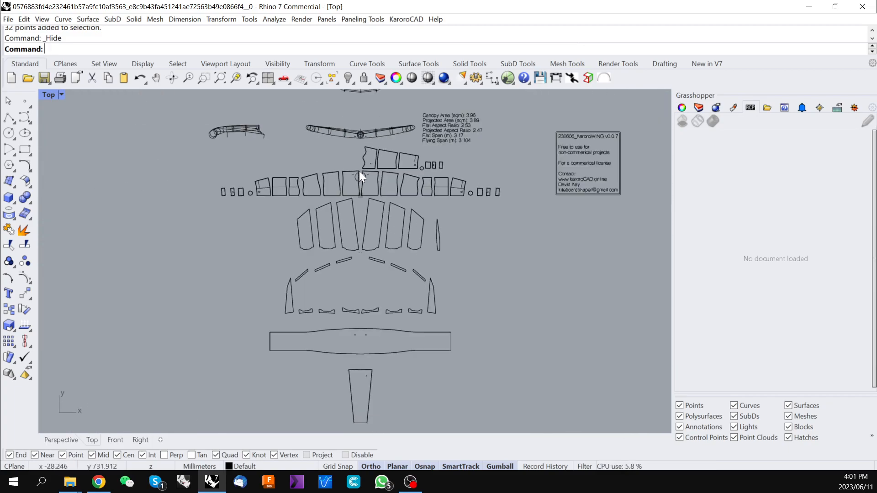
Return to the wing CAD and turn off Create 2D MFG files to show the 3D wing again
{"action": "left_click", "coordinate": [99, 482]}
{"action": "scroll", "coordinate": [416, 289], "scroll_direction": "down", "scroll_amount": 3}
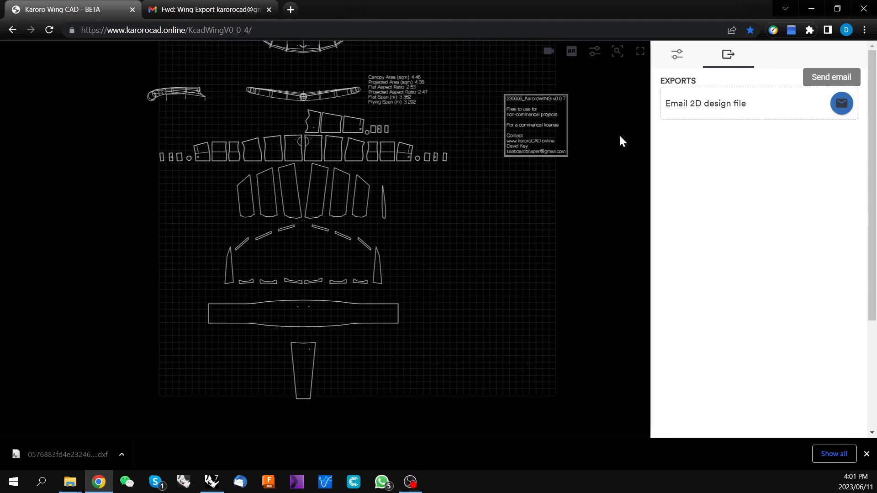
{"action": "left_click", "coordinate": [678, 57]}
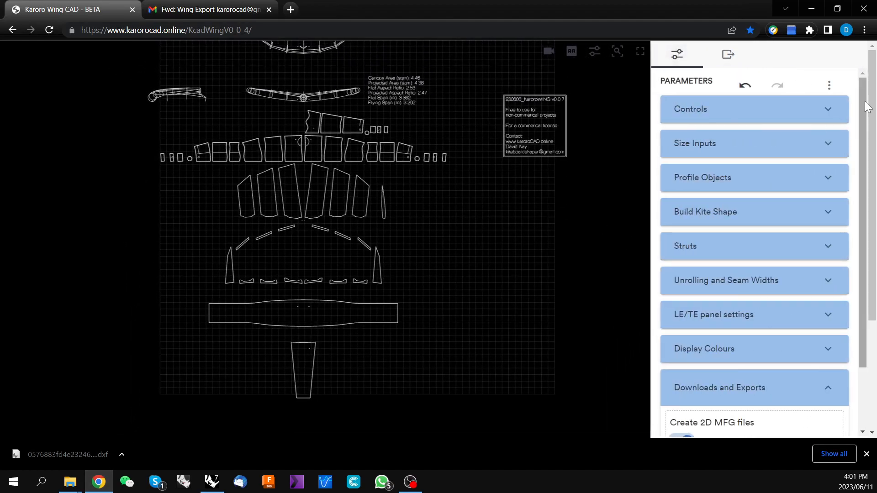
{"action": "left_click_drag", "start_coordinate": [866, 96], "coordinate": [870, 166]}
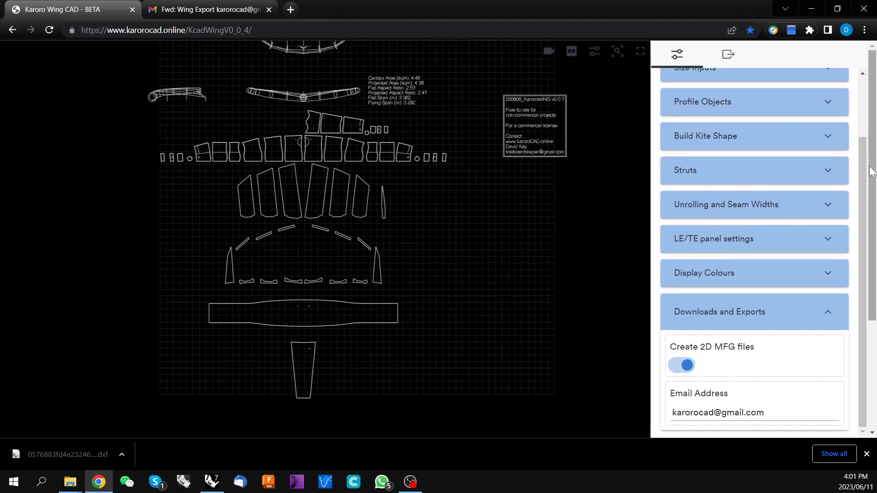
{"action": "left_click", "coordinate": [687, 366]}
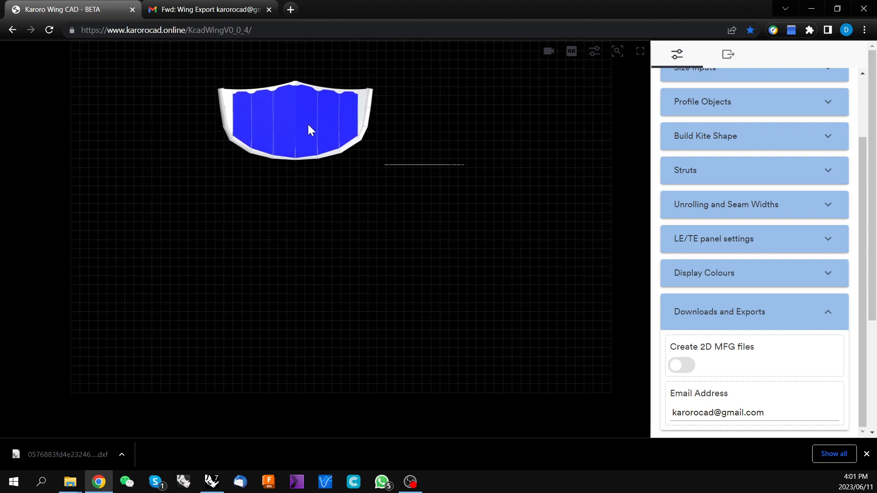
{"action": "mouse_move", "coordinate": [325, 188]}
{"action": "right_mouse_down"}
{"action": "mouse_move", "coordinate": [273, 205]}
{"action": "mouse_move", "coordinate": [327, 205]}
{"action": "right_mouse_up"}
{"action": "scroll", "coordinate": [273, 205], "scroll_direction": "up", "scroll_amount": 3}
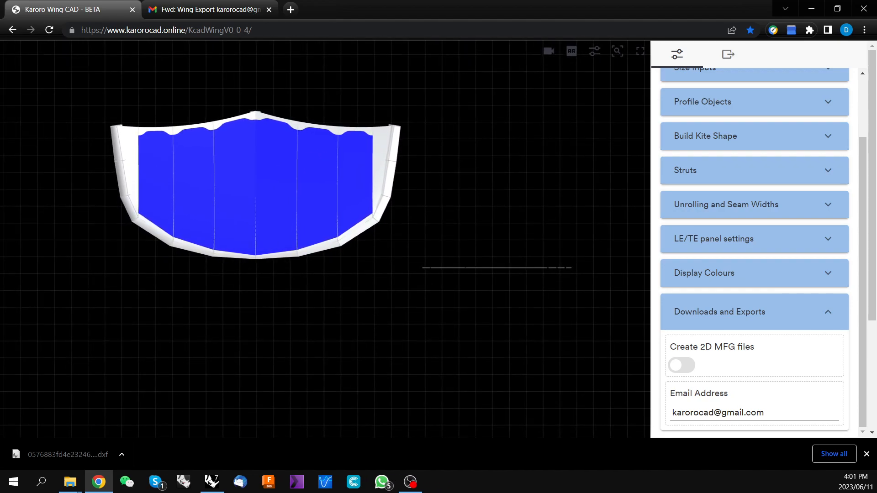